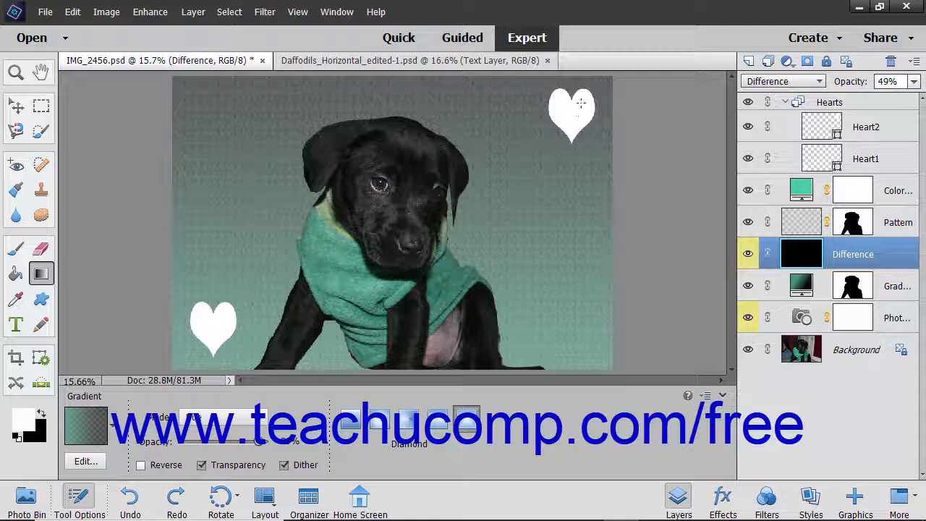
- Apply the last style in the Bevels category, the dark one with a white outline, to the Hearts layer group
{"action": "left_click", "coordinate": [823, 102]}
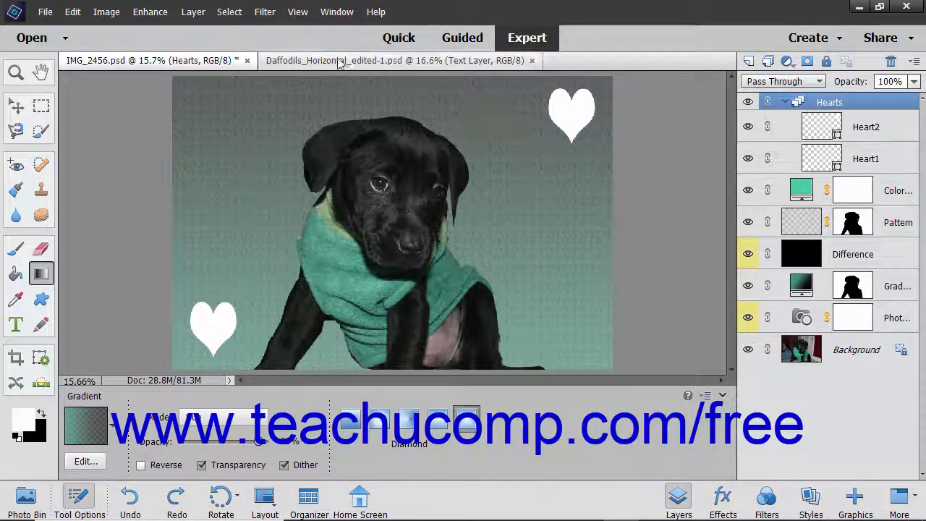
{"action": "left_click", "coordinate": [335, 12]}
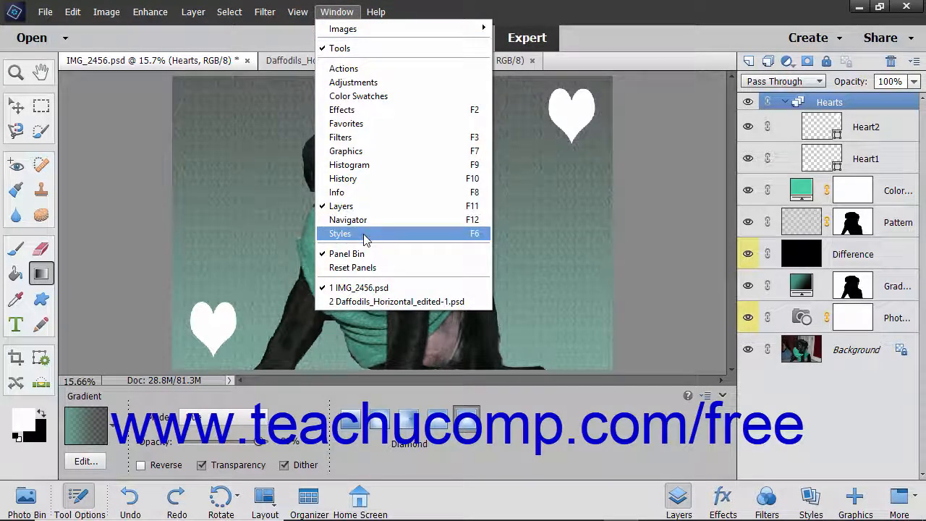
{"action": "left_click", "coordinate": [543, 494]}
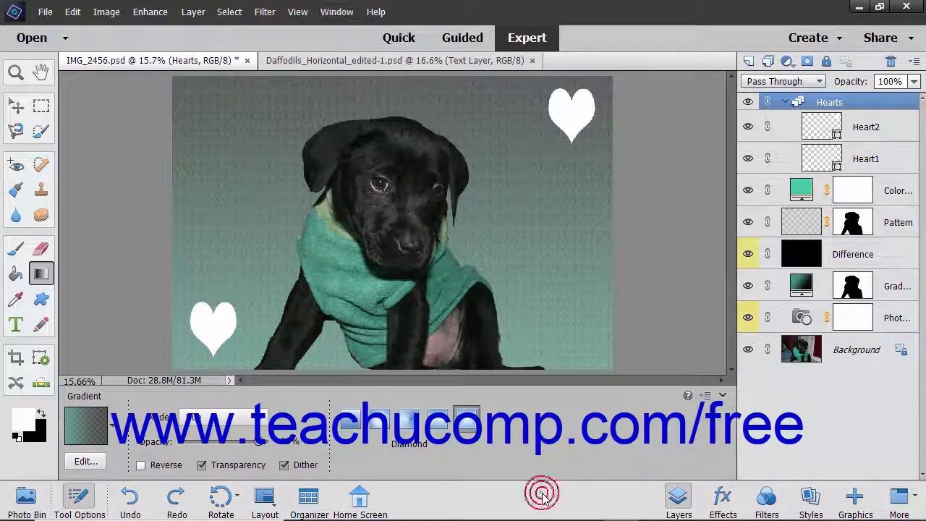
{"action": "left_click", "coordinate": [812, 497]}
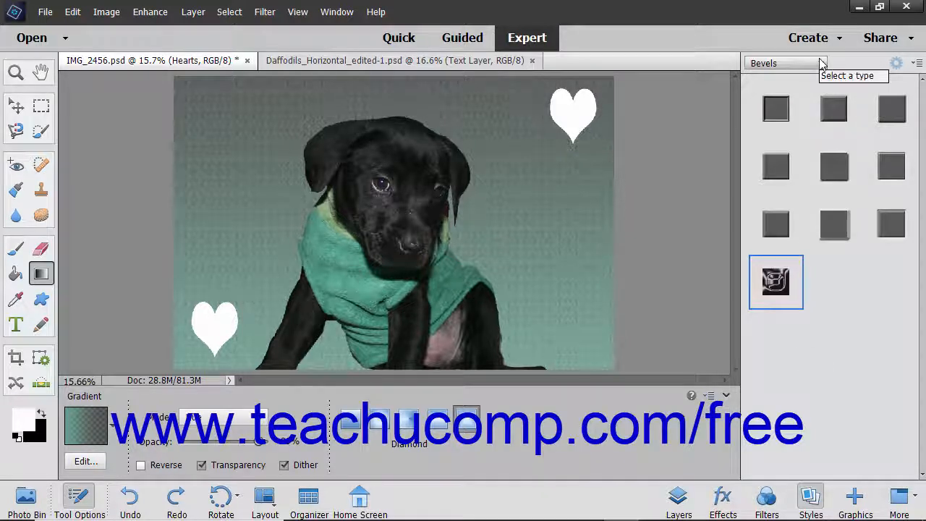
{"action": "left_click", "coordinate": [822, 63]}
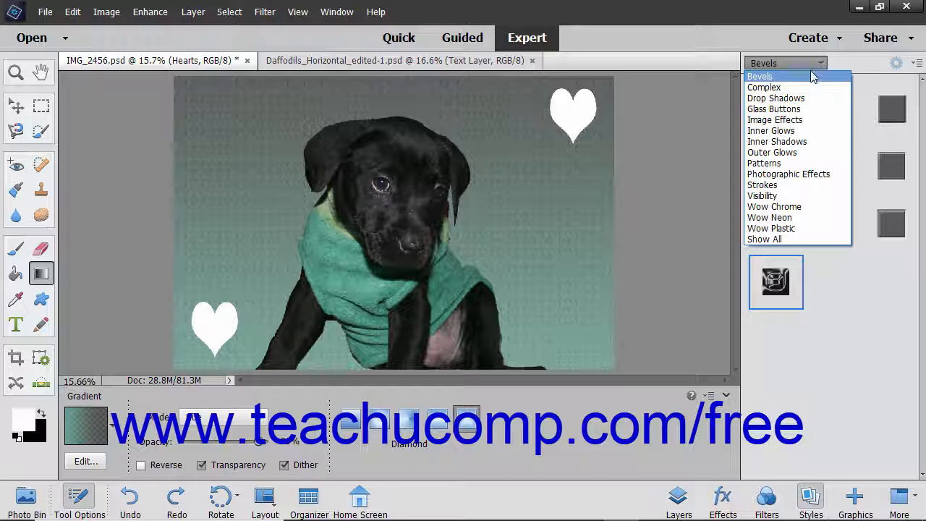
{"action": "left_click", "coordinate": [812, 77]}
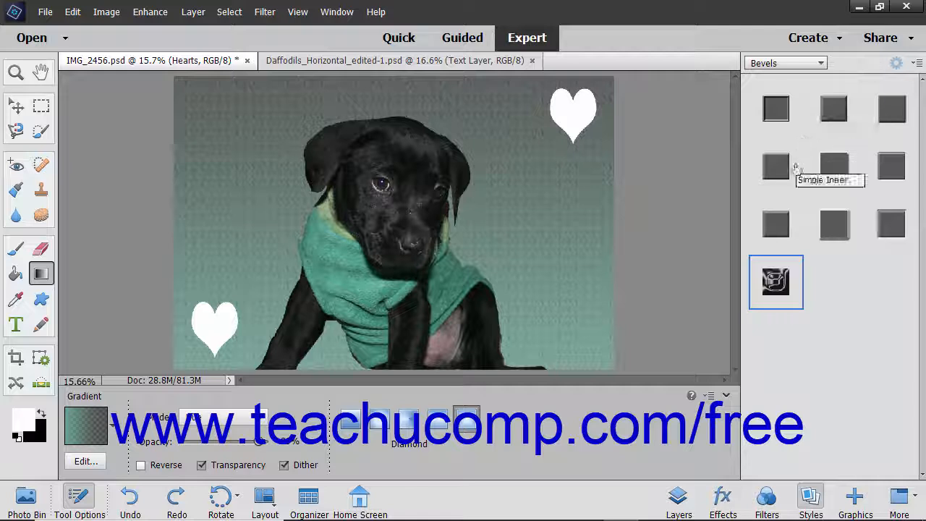
{"action": "left_click", "coordinate": [776, 282]}
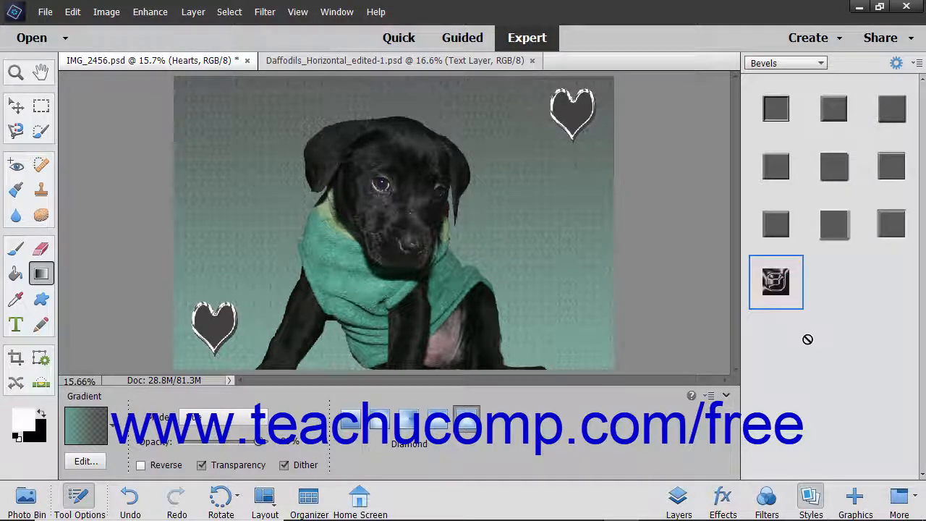
- Turn off the bevel and enable a drop shadow in the Hearts group's layer style settings
{"action": "left_click", "coordinate": [674, 503]}
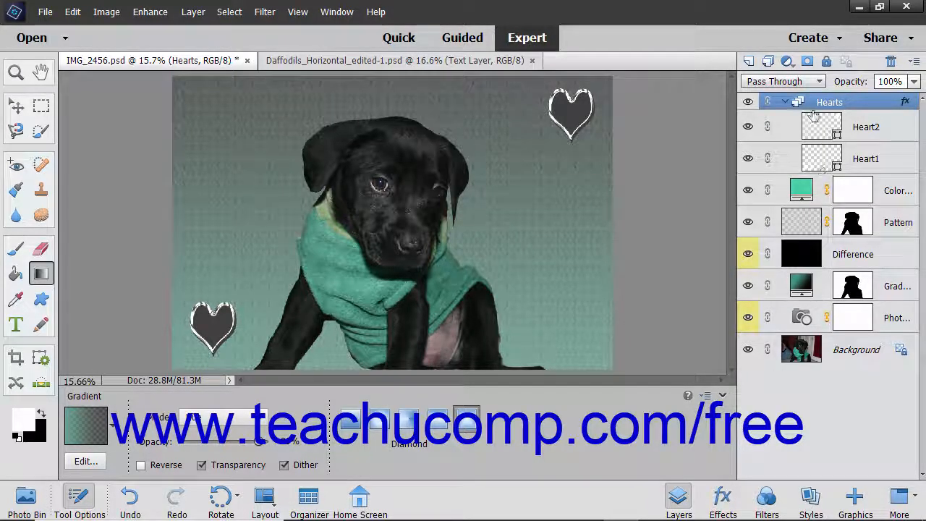
{"action": "left_click", "coordinate": [201, 13]}
{"action": "mouse_move", "coordinate": [222, 89]}
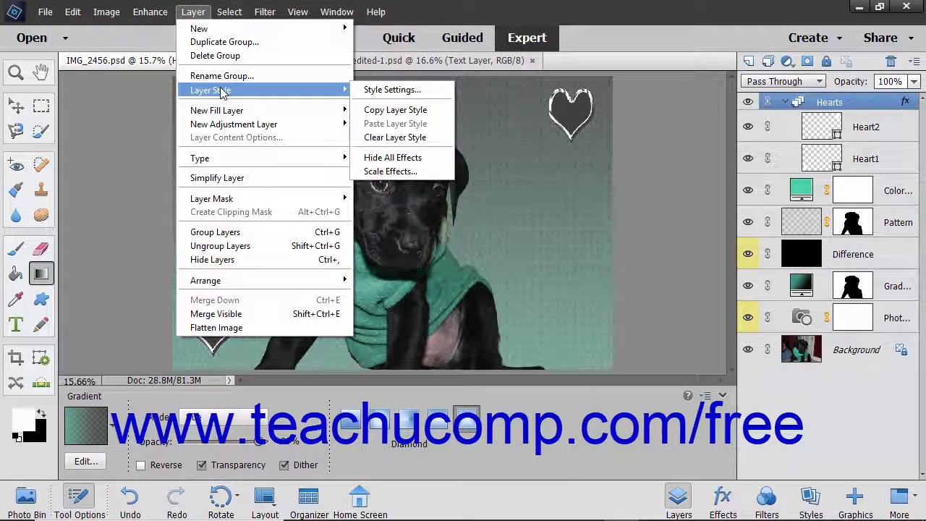
{"action": "left_click", "coordinate": [379, 91]}
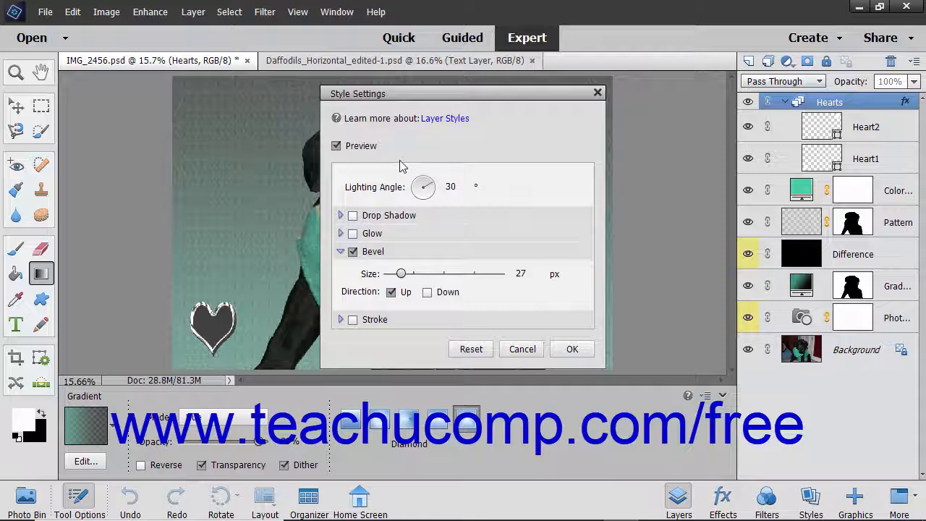
{"action": "left_click", "coordinate": [353, 251]}
{"action": "left_click", "coordinate": [354, 215]}
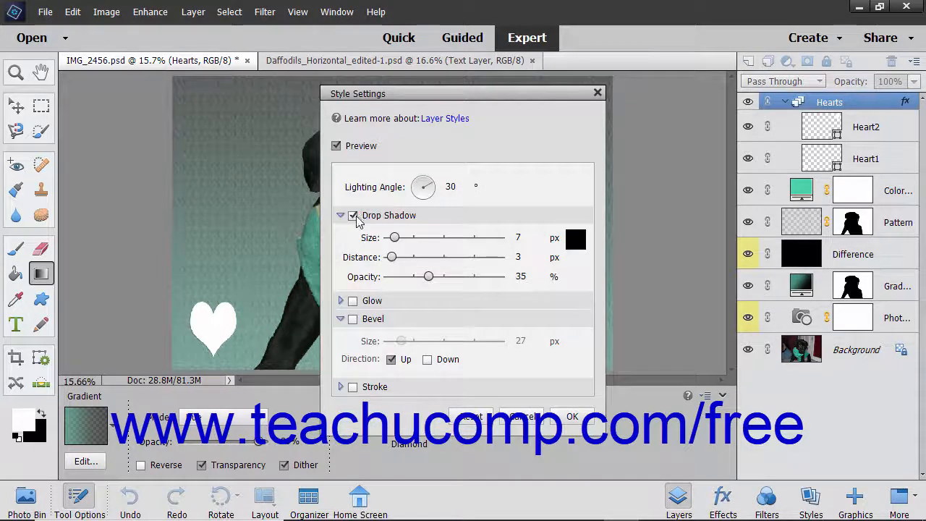
- Set the Hearts group's drop shadow to size 40 px, distance 91 px and opacity 95%, and apply the settings
{"action": "left_click_drag", "start_coordinate": [395, 238], "coordinate": [496, 280]}
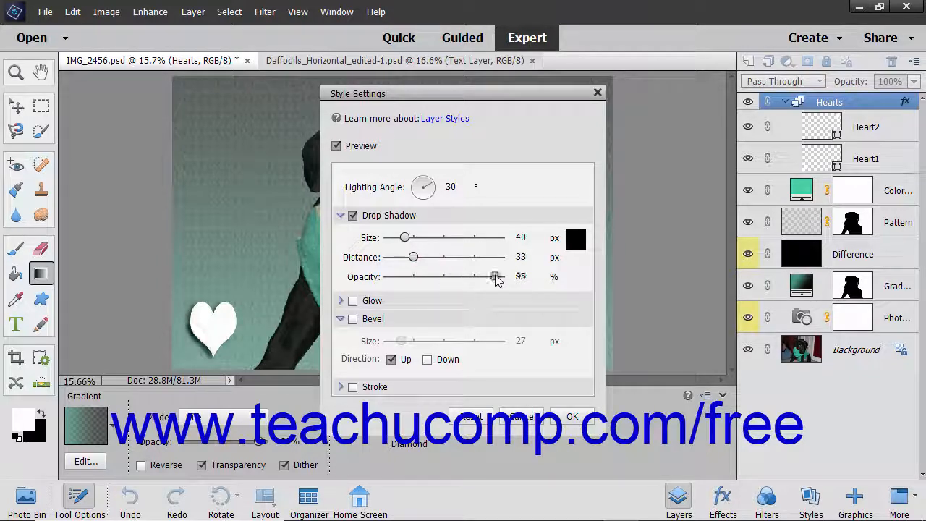
{"action": "left_click_drag", "start_coordinate": [413, 256], "coordinate": [437, 286]}
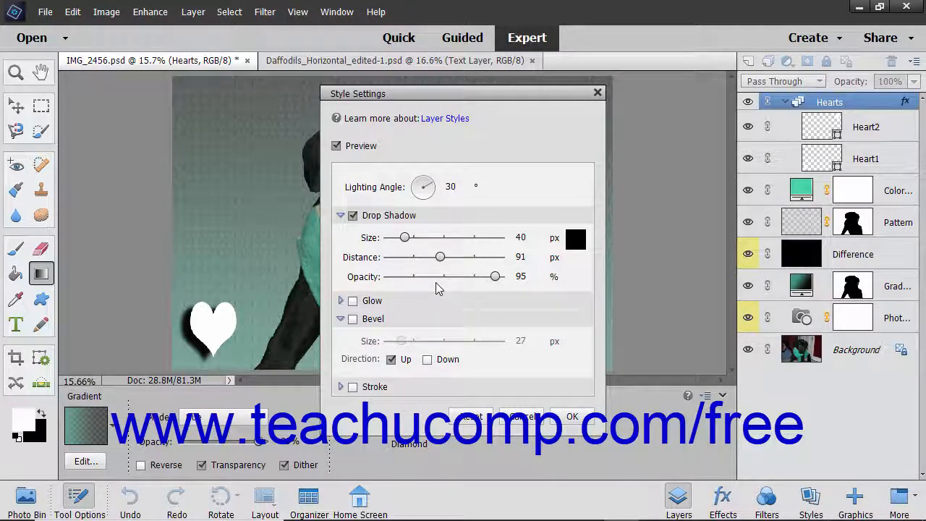
{"action": "left_click", "coordinate": [572, 417]}
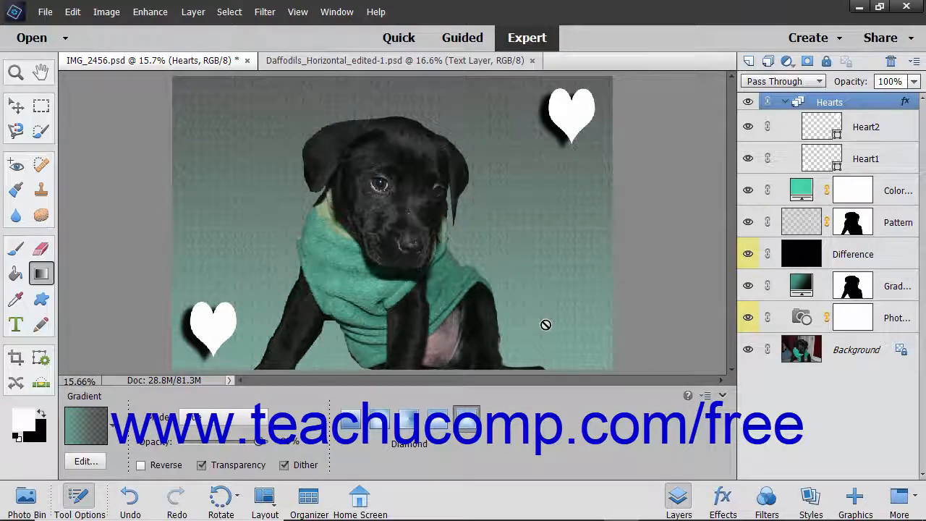
- Reopen the Hearts group's style settings and set the drop shadow opacity to 78%
{"action": "double_click", "coordinate": [907, 106]}
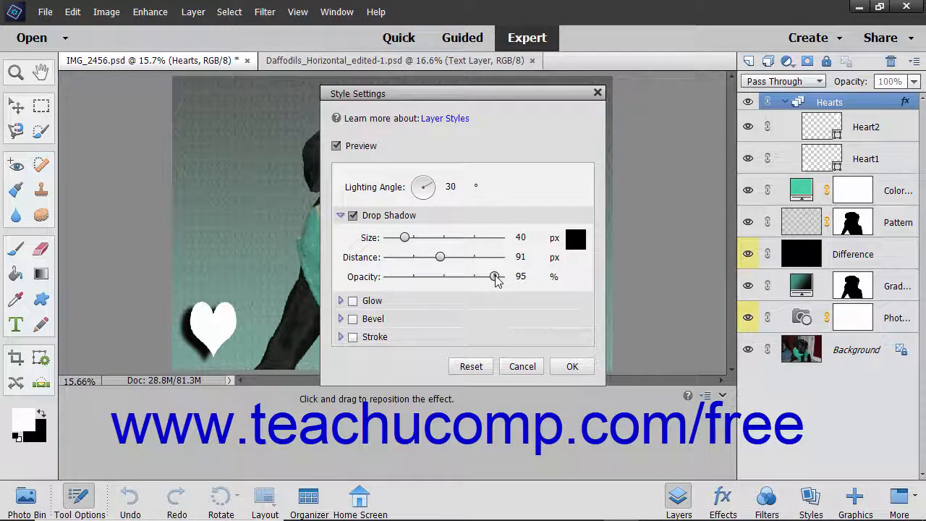
{"action": "left_click_drag", "start_coordinate": [494, 276], "coordinate": [476, 279]}
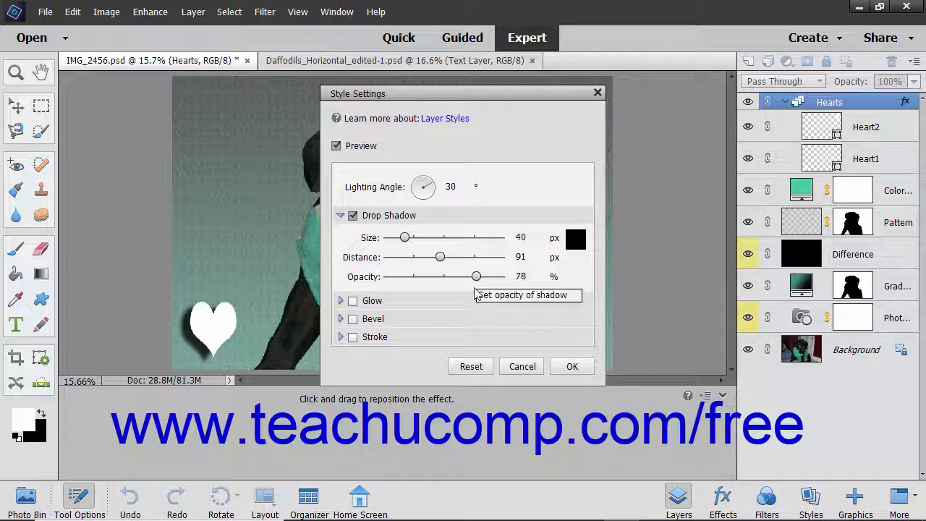
{"action": "left_click", "coordinate": [571, 367]}
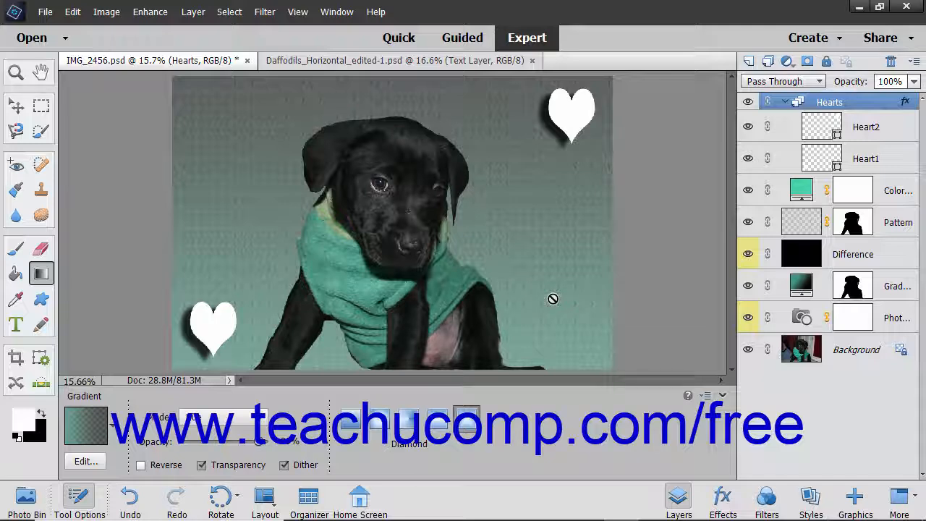
- Clear the layer style from the Hearts group and undo the clearing
{"action": "left_click", "coordinate": [193, 11]}
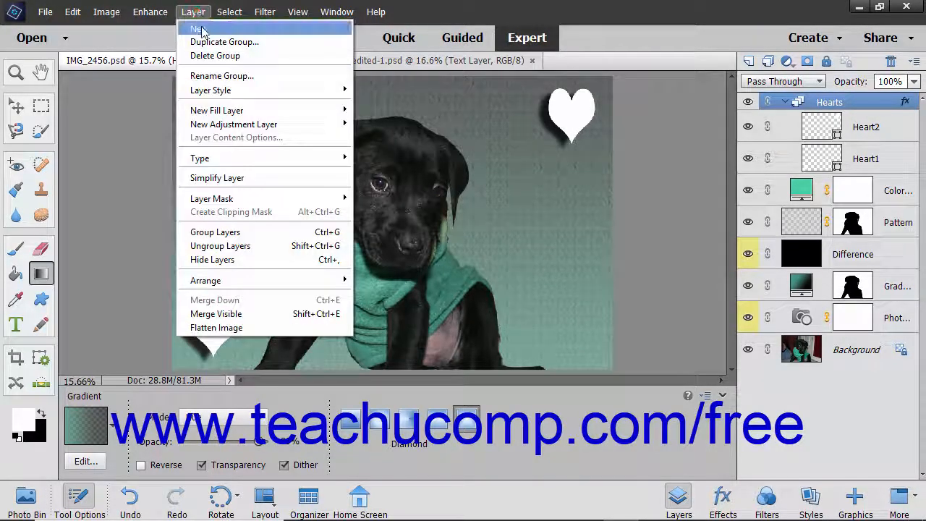
{"action": "mouse_move", "coordinate": [244, 89]}
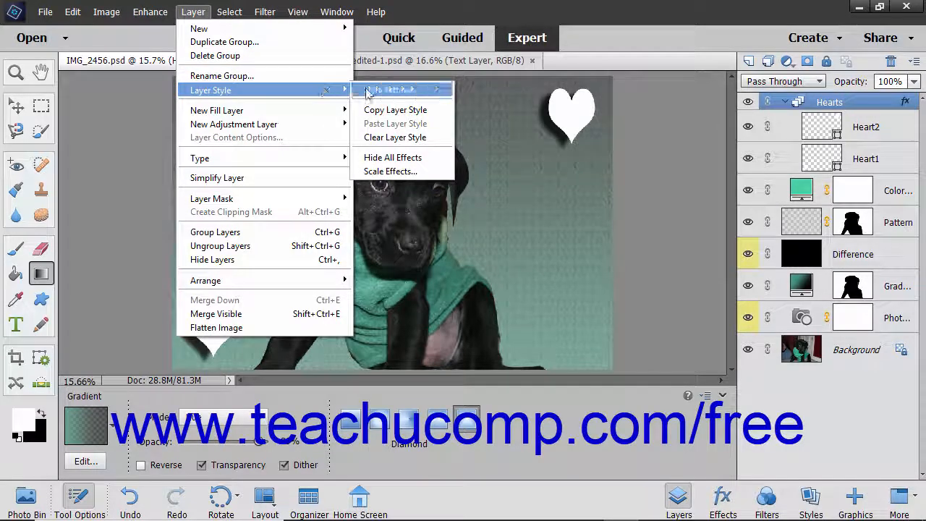
{"action": "left_click", "coordinate": [403, 138]}
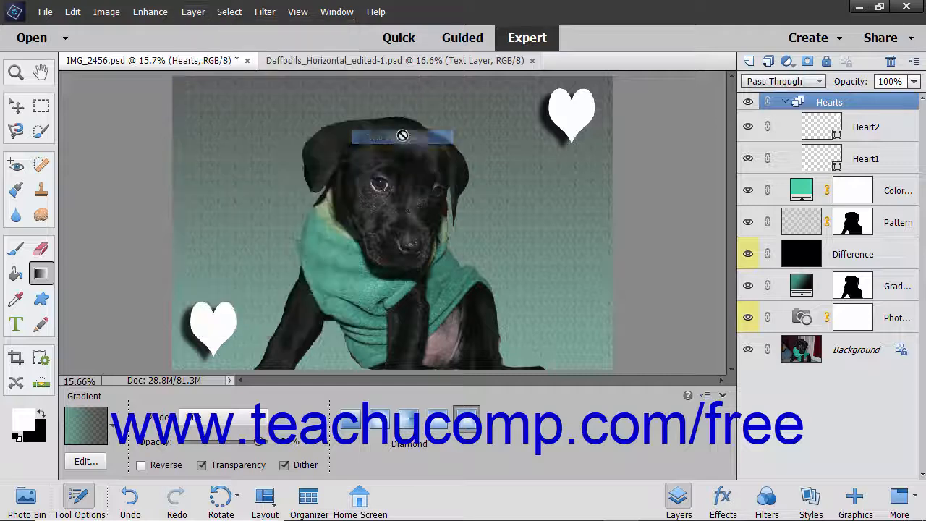
{"action": "left_click", "coordinate": [73, 12]}
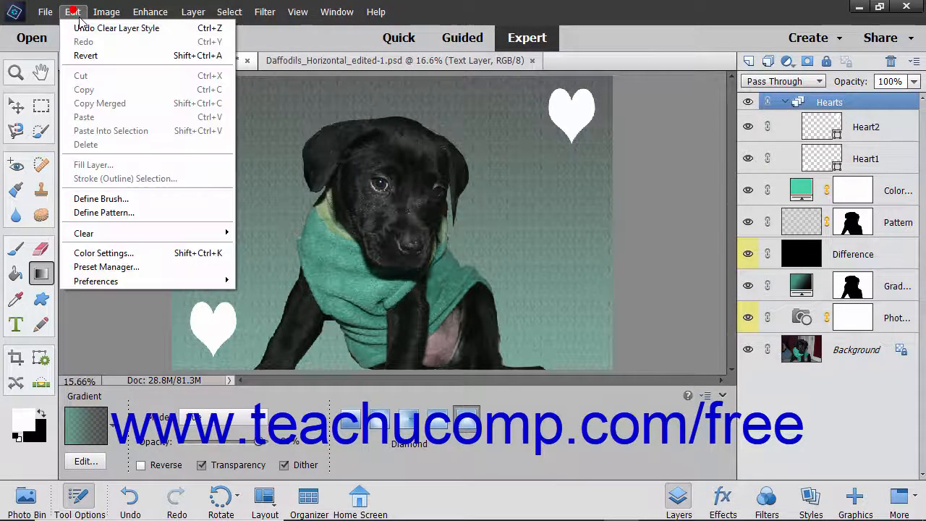
{"action": "left_click", "coordinate": [85, 25]}
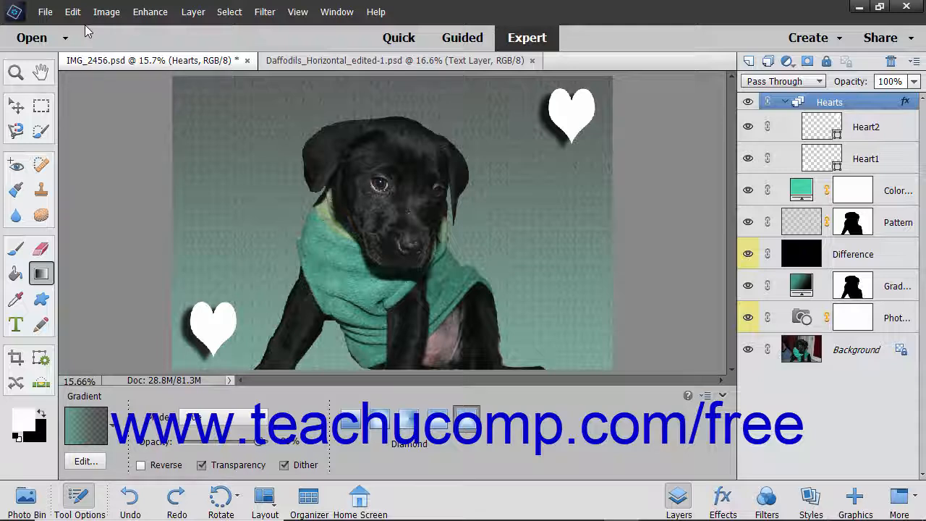
- Copy the Hearts group's layer style and paste it onto the Text Layer in Daffodils_Horizontal_edited-1.psd
{"action": "left_click", "coordinate": [193, 12]}
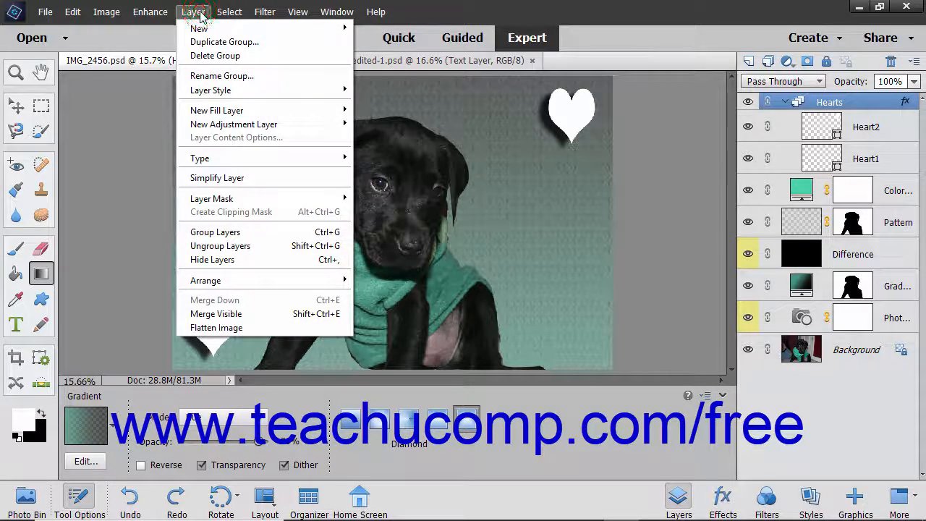
{"action": "mouse_move", "coordinate": [233, 94]}
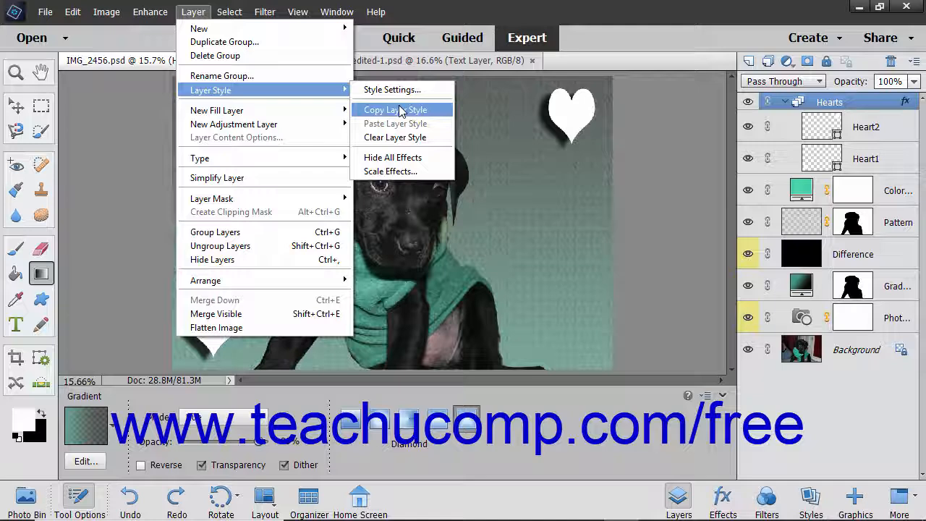
{"action": "left_click", "coordinate": [400, 111]}
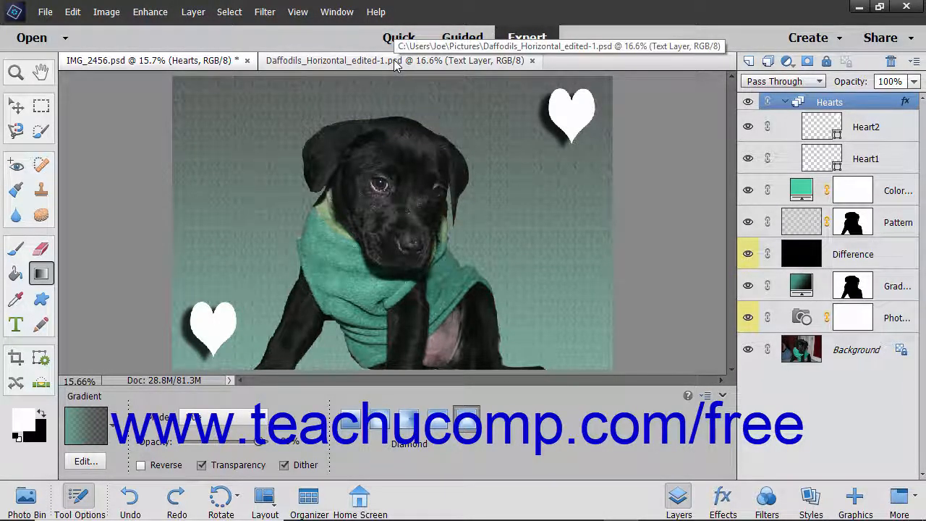
{"action": "left_click", "coordinate": [395, 62]}
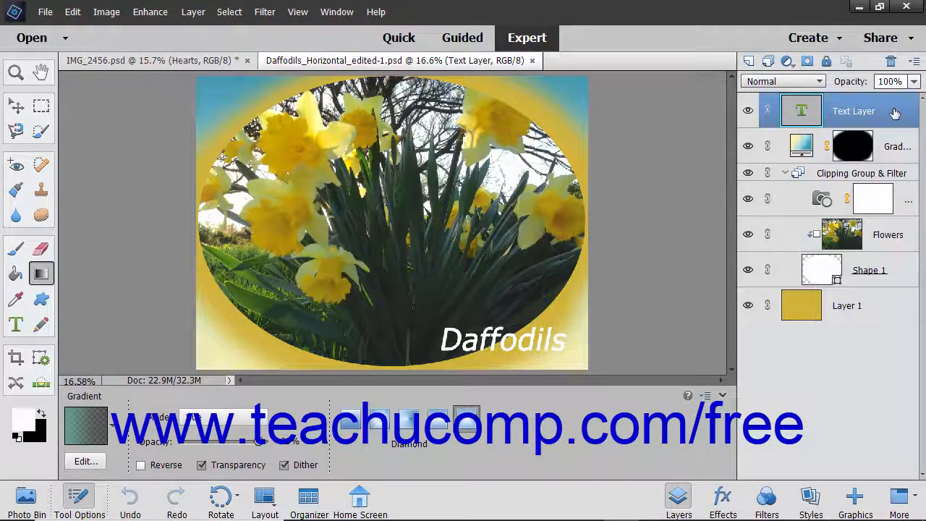
{"action": "left_click", "coordinate": [194, 11]}
{"action": "mouse_move", "coordinate": [230, 97]}
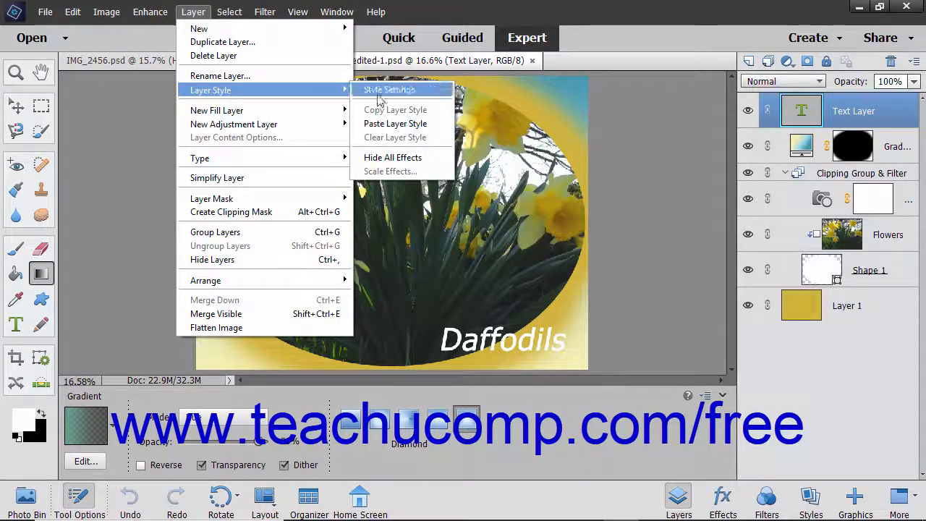
{"action": "left_click", "coordinate": [405, 125]}
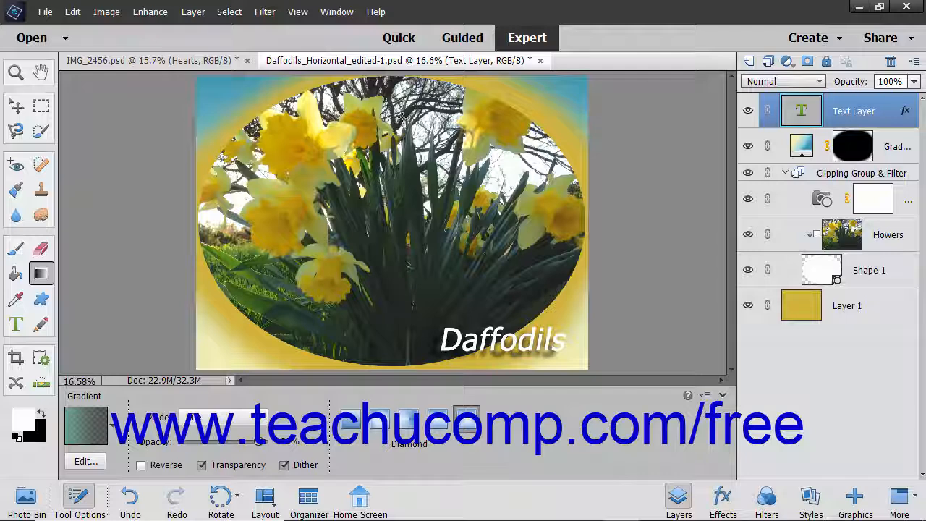
- Hide all layer effects in the daffodils image and show them again
{"action": "left_click", "coordinate": [193, 12]}
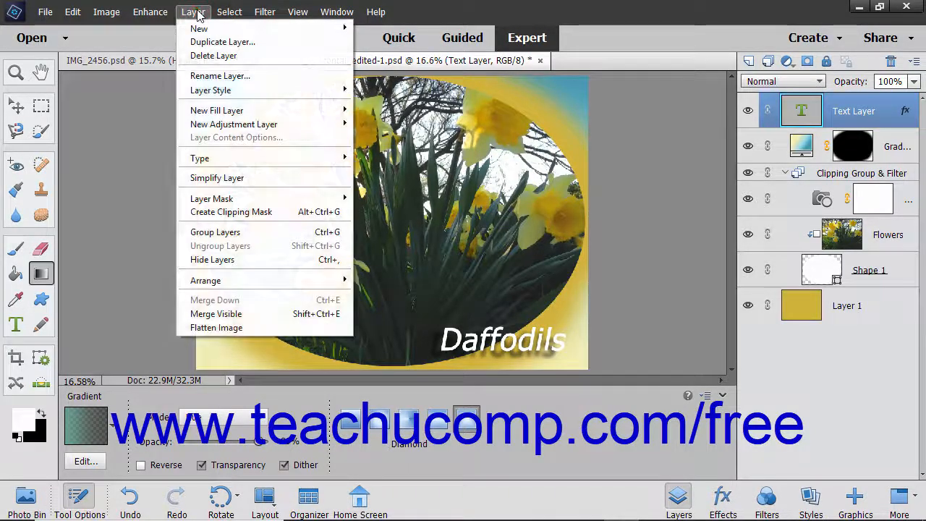
{"action": "mouse_move", "coordinate": [269, 92]}
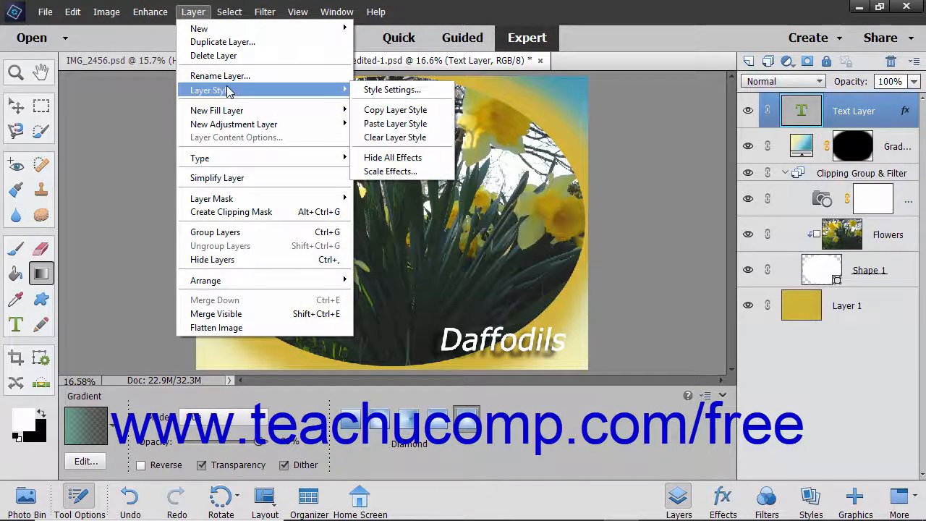
{"action": "left_click", "coordinate": [404, 158]}
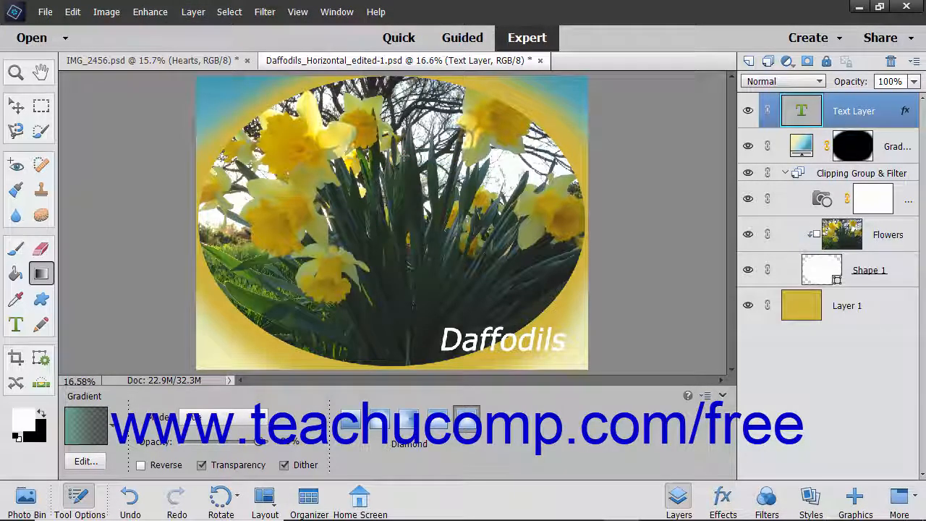
{"action": "left_click", "coordinate": [189, 12]}
{"action": "mouse_move", "coordinate": [279, 90]}
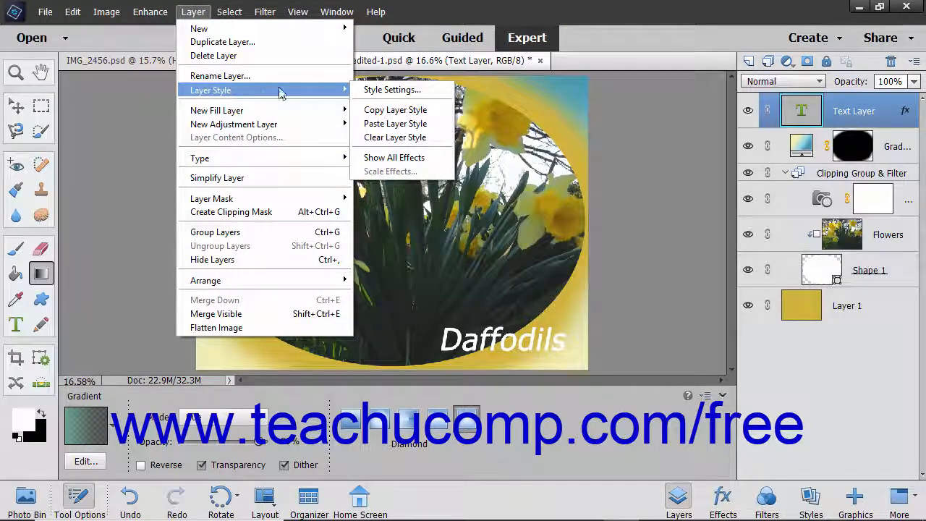
{"action": "left_click", "coordinate": [403, 159]}
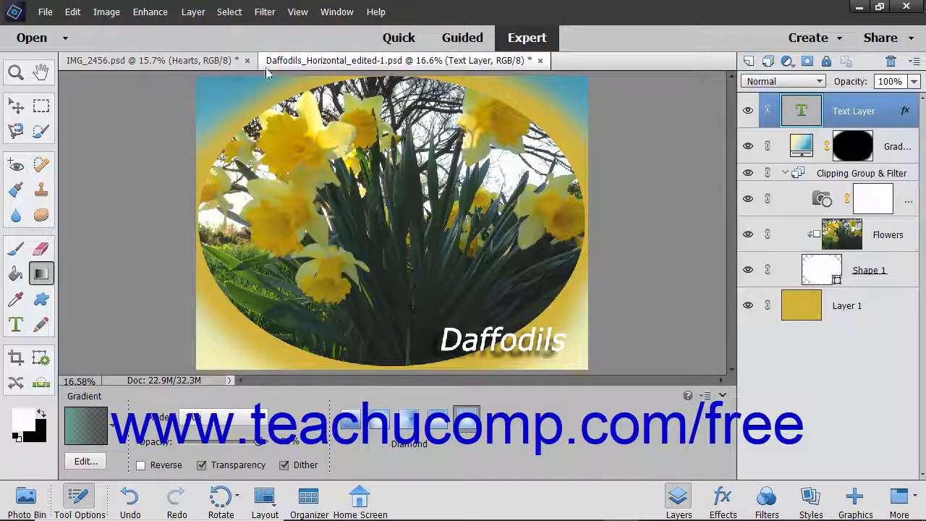
- Scale the layer effects of the daffodils image's Text Layer to 200%
{"action": "left_click", "coordinate": [194, 12]}
{"action": "mouse_move", "coordinate": [260, 99]}
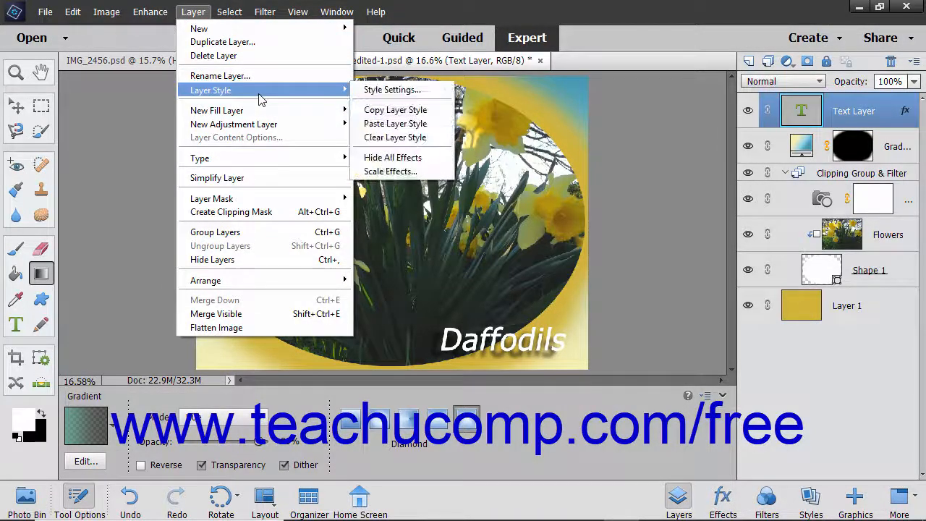
{"action": "left_click", "coordinate": [409, 171]}
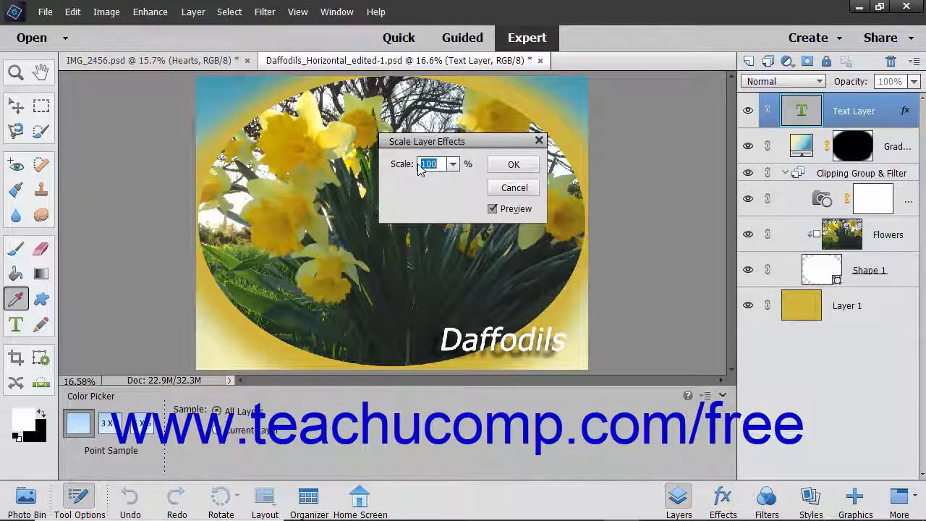
{"action": "type", "text": "200"}
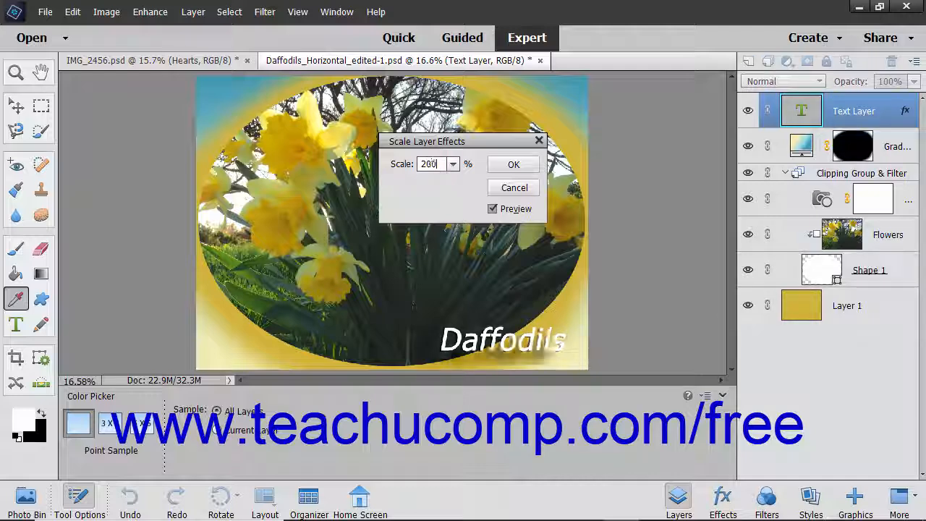
{"action": "left_click", "coordinate": [511, 165]}
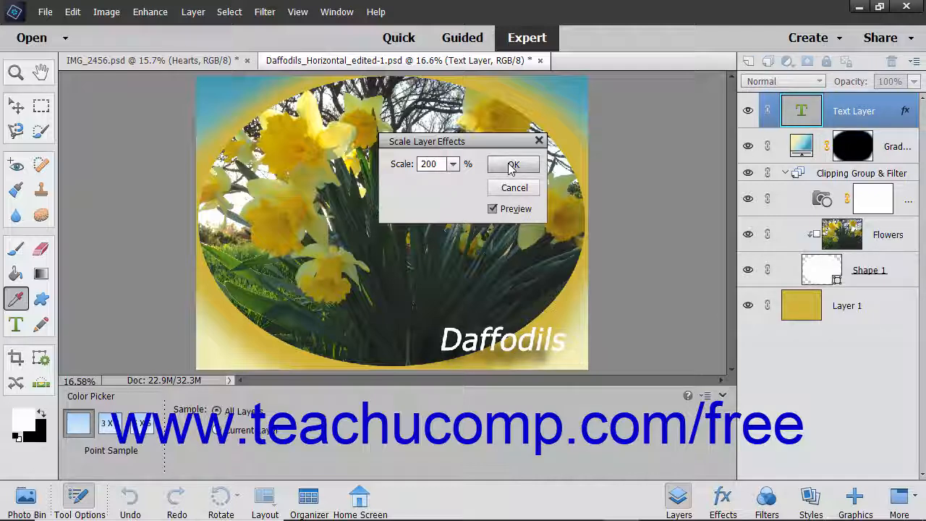
{"action": "key", "text": "g"}
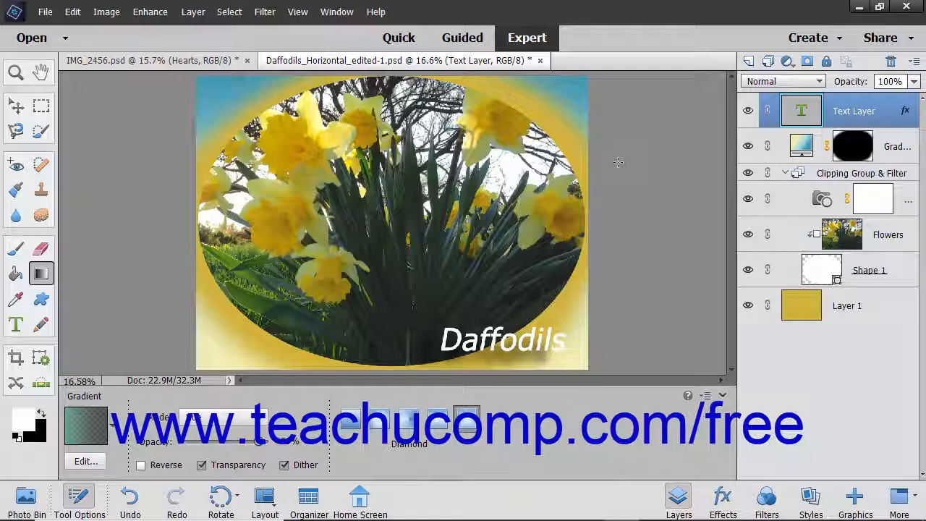